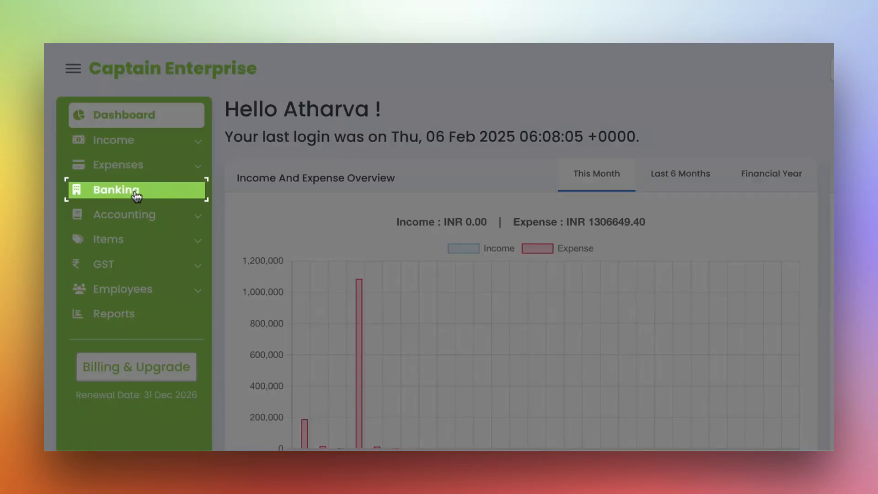
- Open the Banking section and look through its withdrawal, deposit and transfer transaction lists
left_click(136, 191)
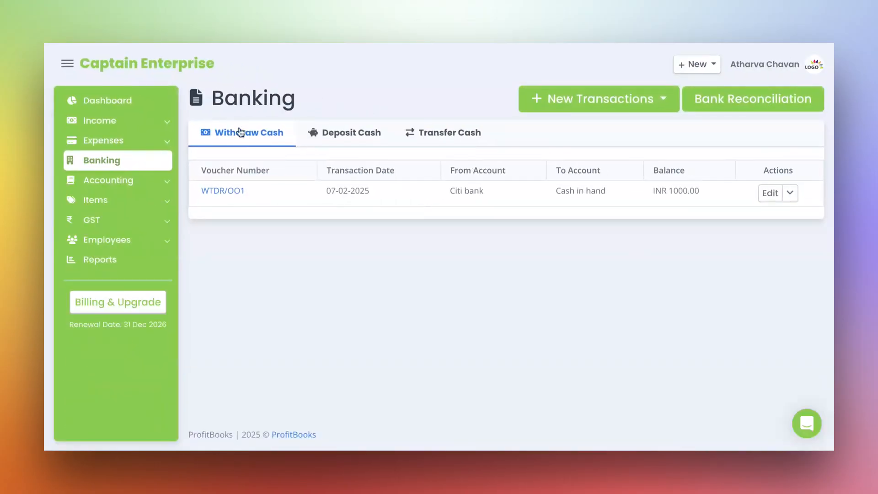
left_click(317, 137)
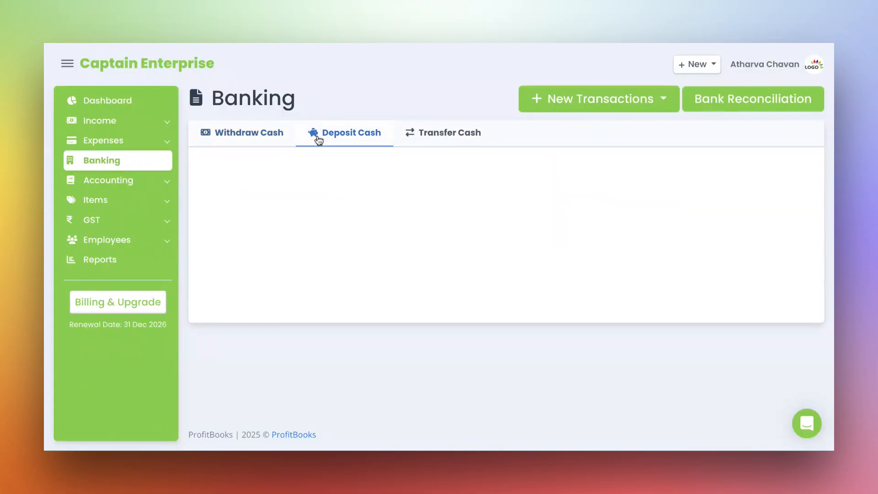
left_click(424, 143)
left_click(253, 135)
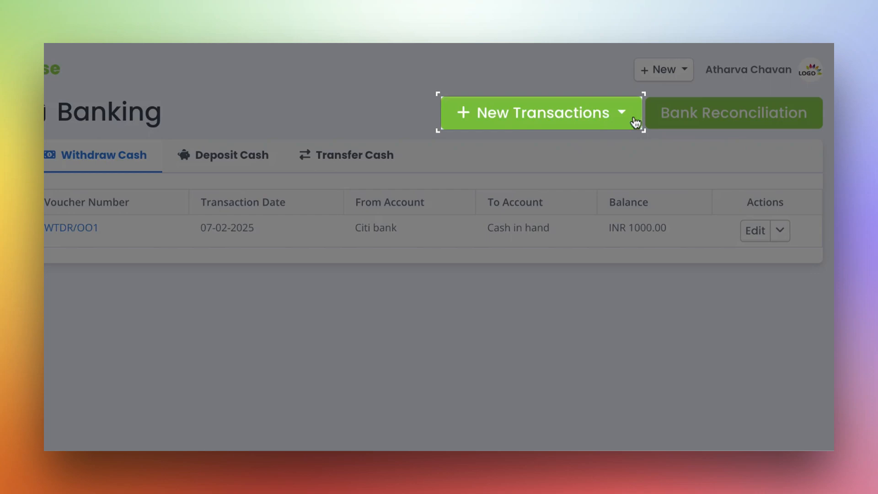
- Start a new cash withdrawal transaction from Citi bank to Cash in hand
left_click(636, 122)
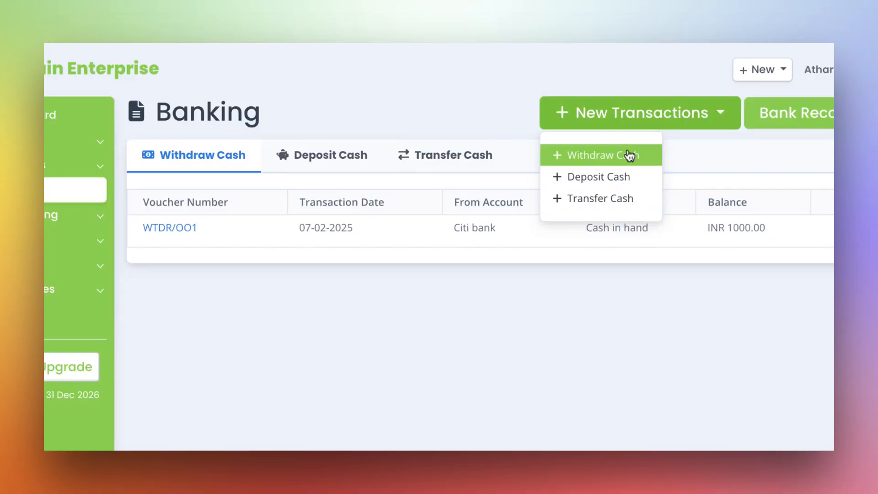
left_click(630, 156)
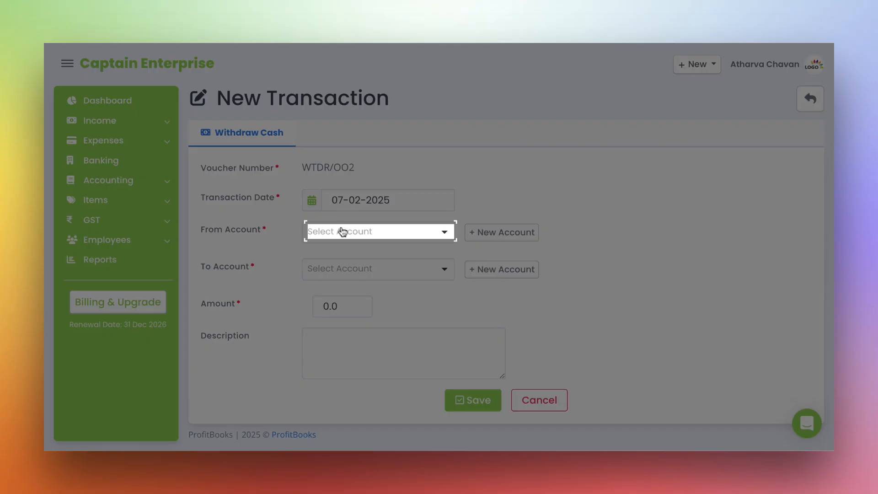
left_click(343, 232)
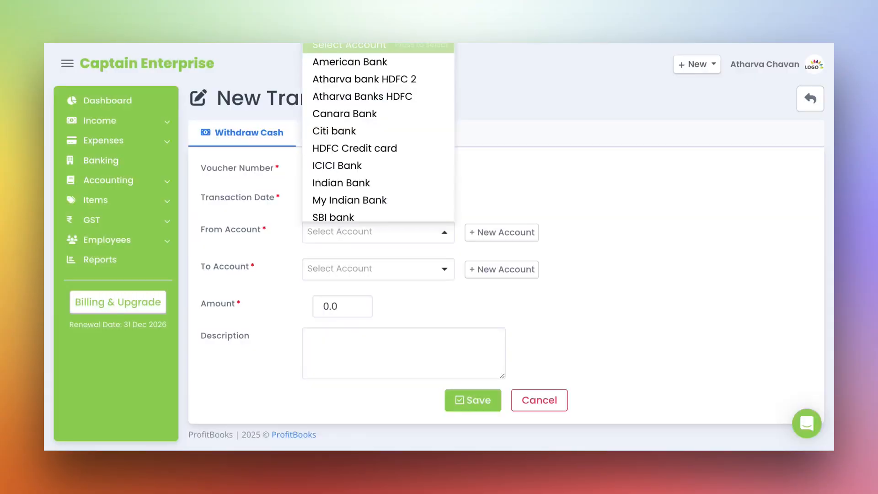
type("cit")
key("Return")
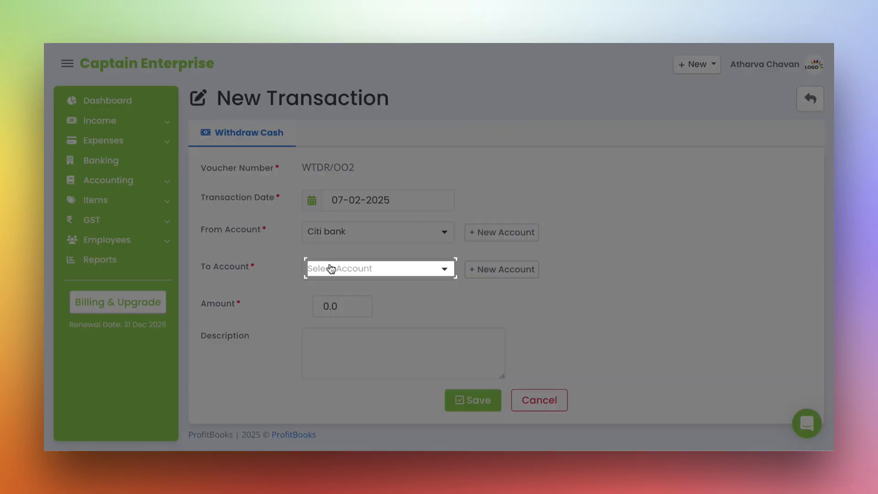
left_click(331, 268)
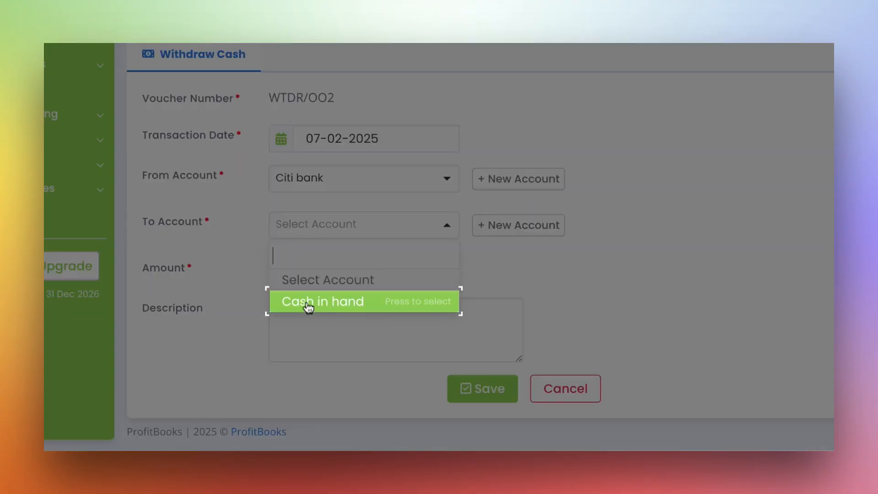
left_click(309, 307)
- Set the withdrawal amount to 1000 with the description "test" and save the transaction
left_click(303, 276)
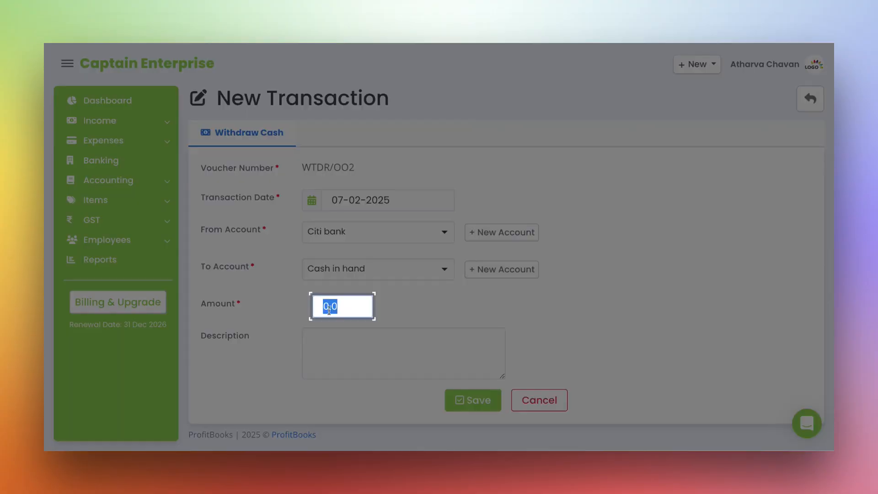
type("1000")
left_click(338, 344)
type("t")
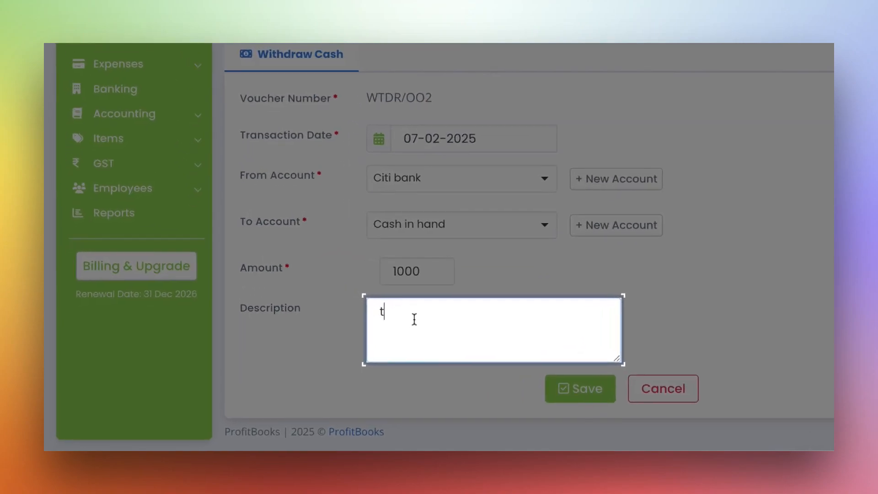
type("est")
left_click(562, 396)
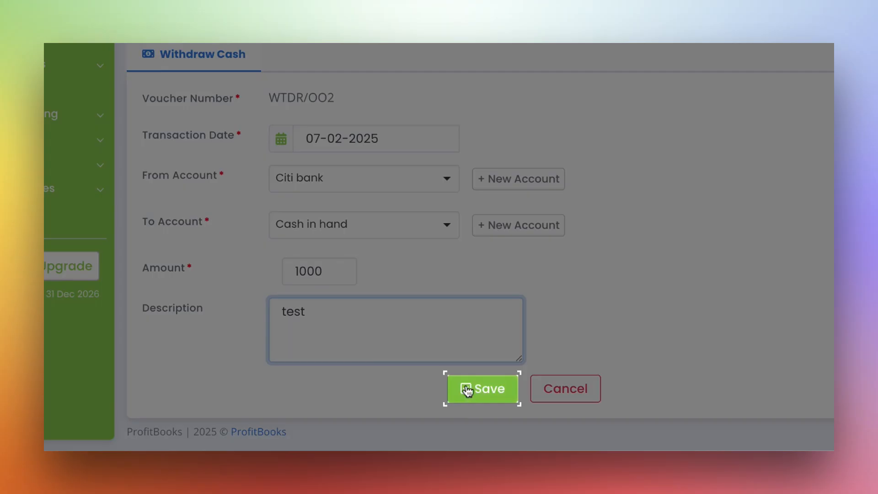
left_click(466, 389)
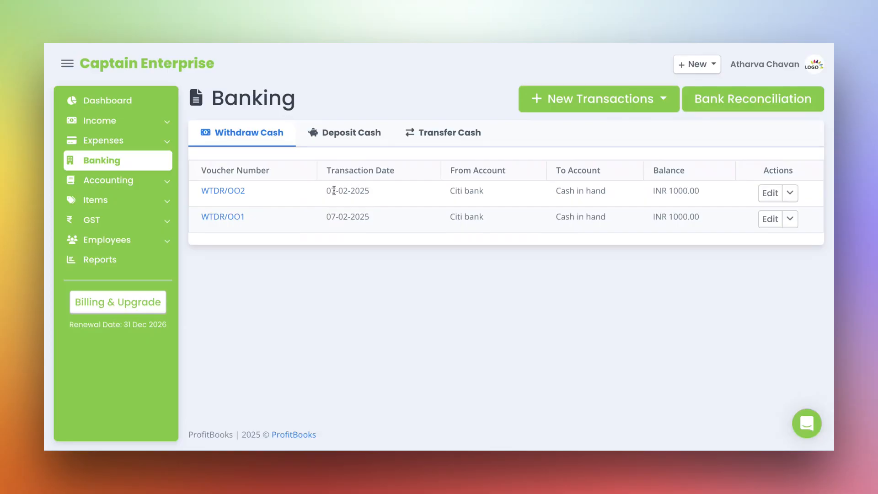
left_click(234, 192)
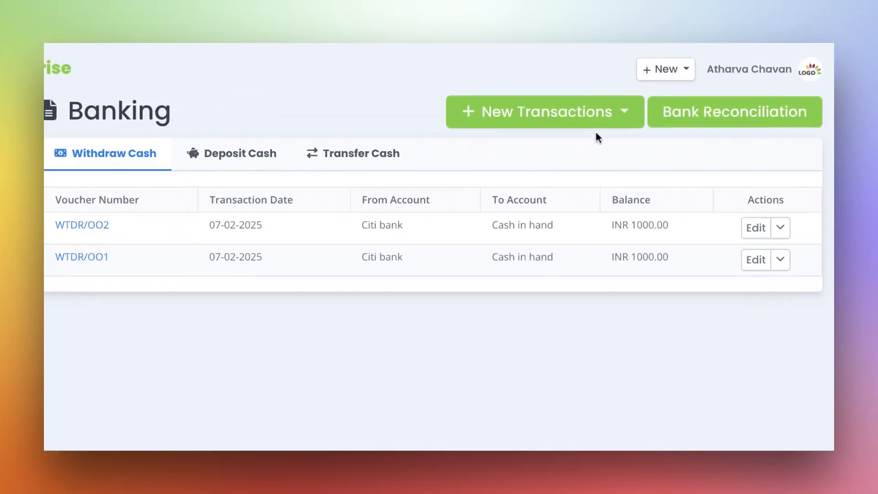
- Start a new cash deposit transaction from Cash in hand to Citi bank
left_click(630, 123)
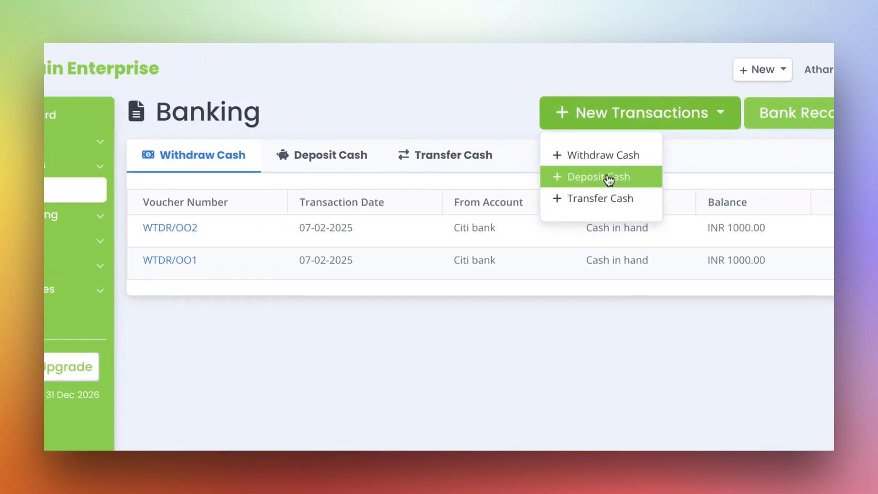
left_click(608, 180)
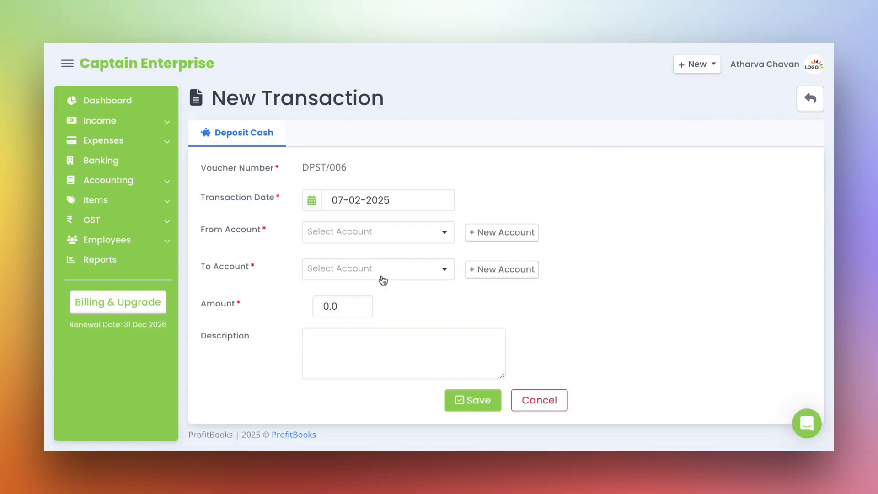
left_click(376, 239)
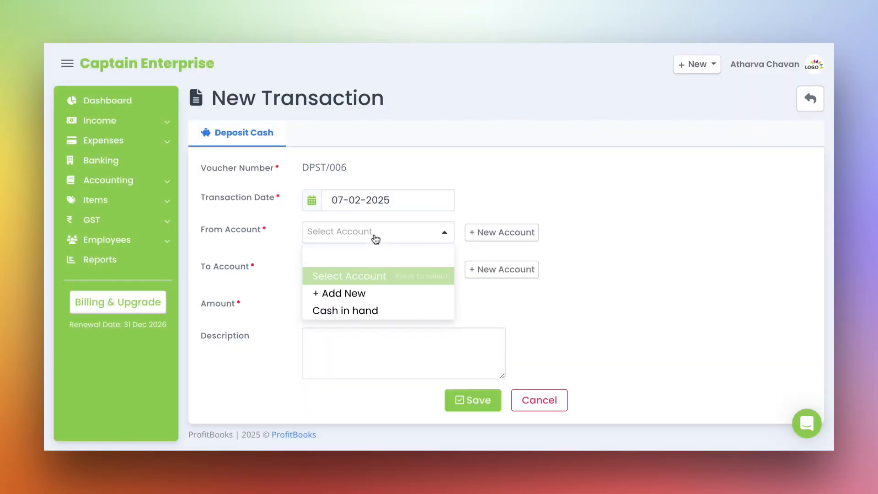
left_click(355, 309)
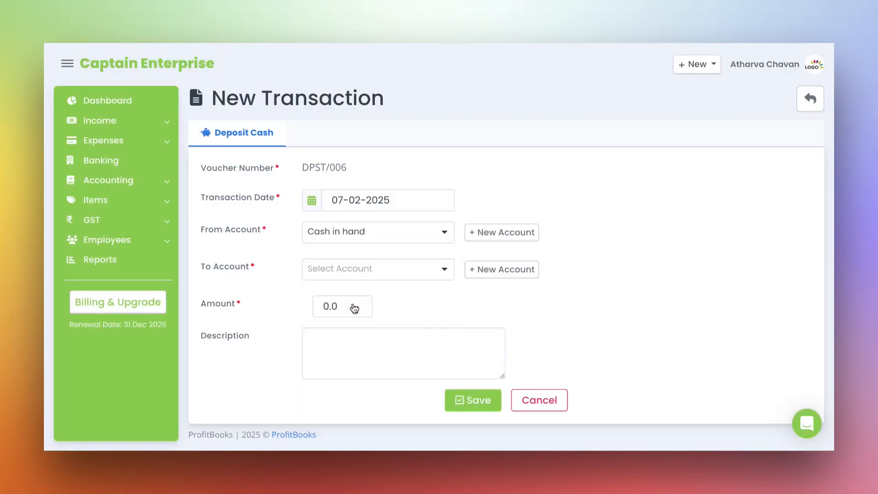
left_click(341, 272)
type("citi")
key("Return")
- Set the deposit amount to 500 with the description "test" and save the transaction
double_click(343, 303)
type("500")
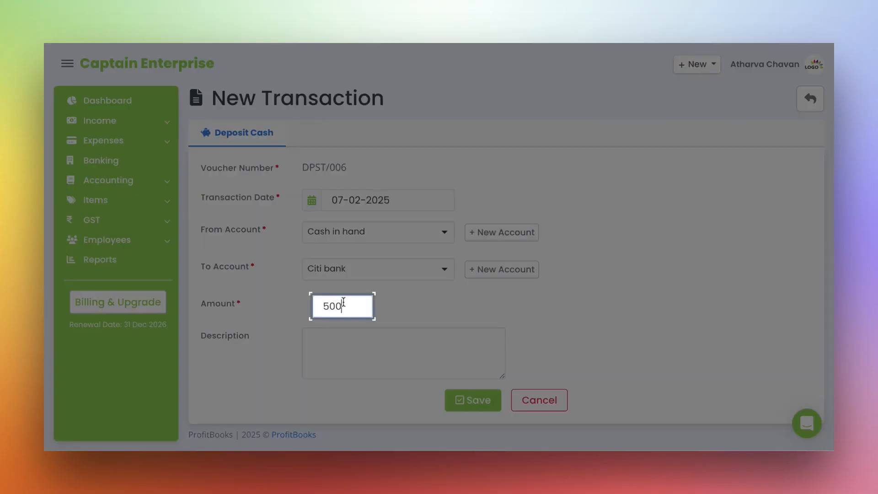
left_click(335, 358)
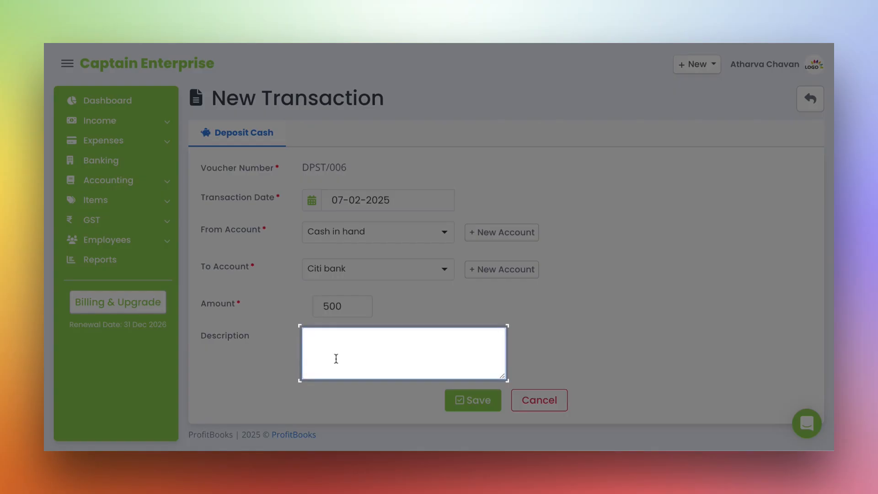
type("tet")
key("BackSpace")
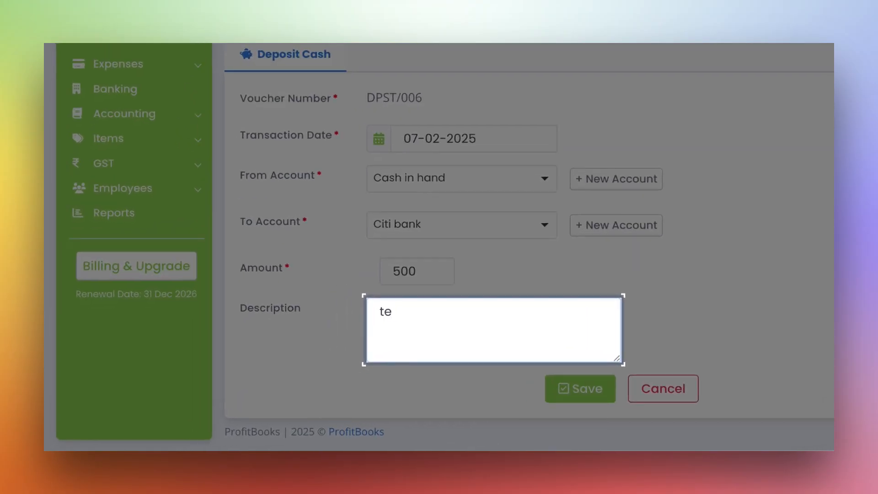
type("st")
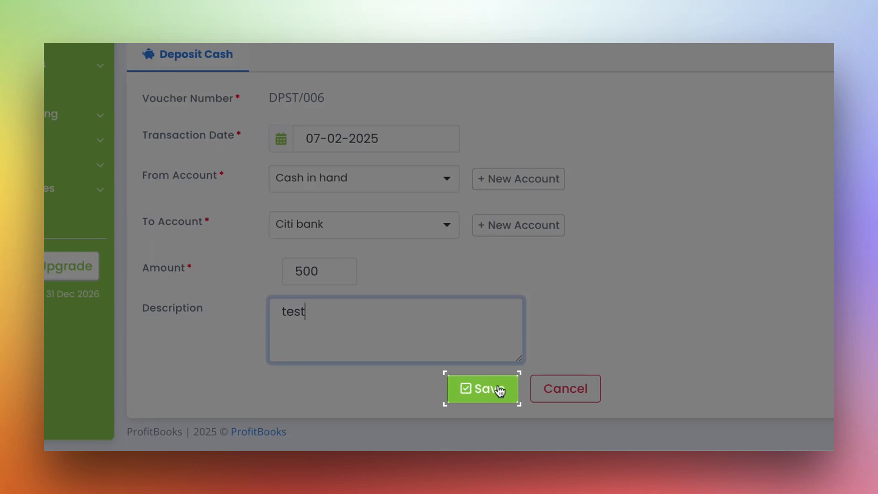
left_click(499, 391)
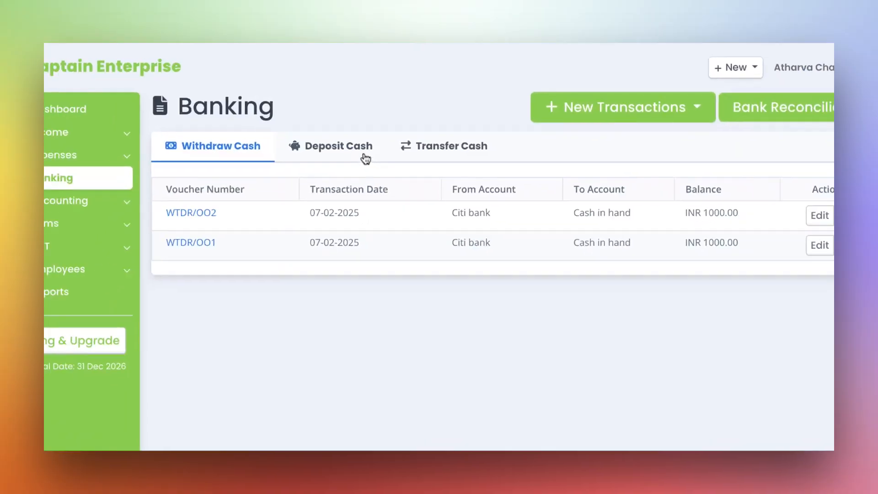
- Check the newly saved deposit voucher in the list of deposit transactions
left_click(361, 170)
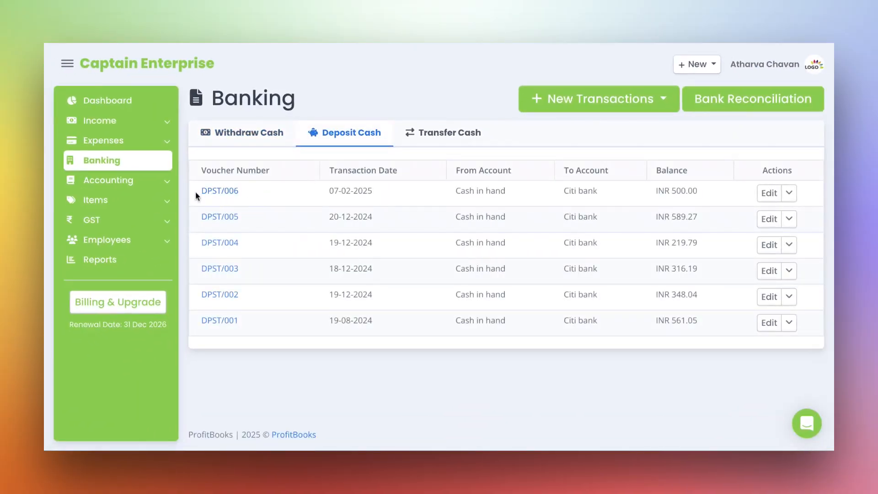
left_click_drag(196, 192, 238, 192)
left_click(332, 97)
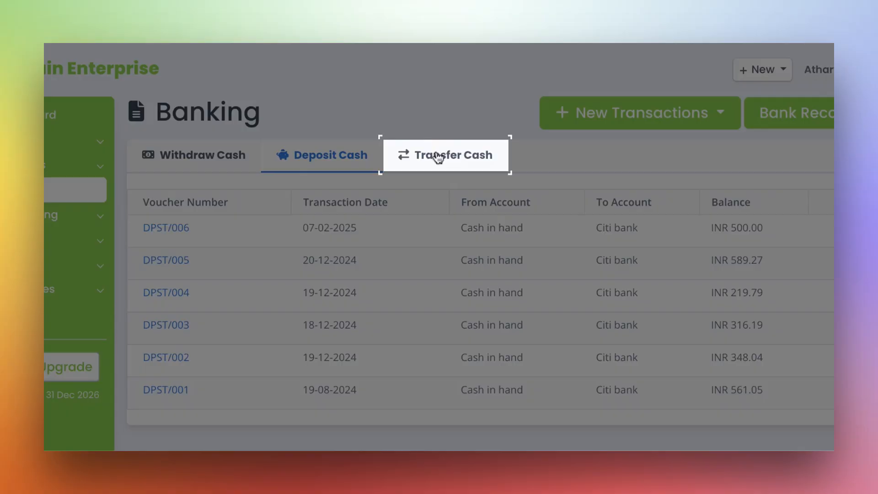
- Start a new cash transfer transaction from Canara Bank to Citi bank
left_click(438, 157)
left_click(722, 124)
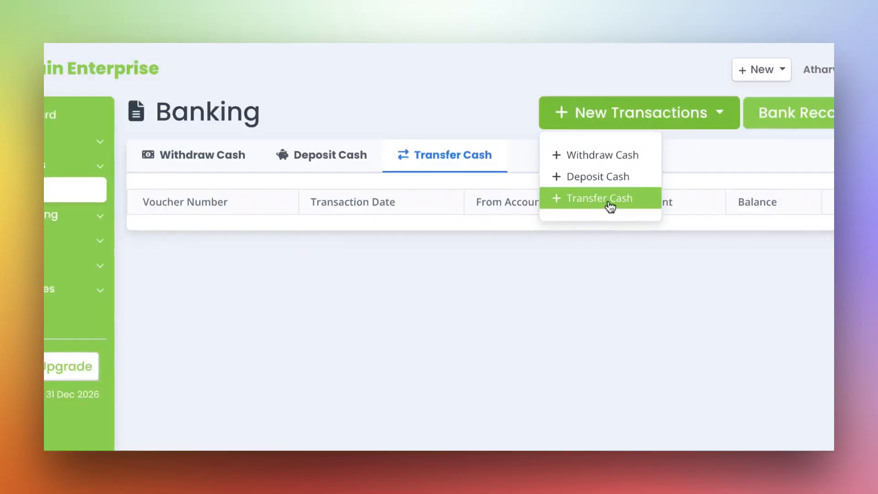
left_click(610, 205)
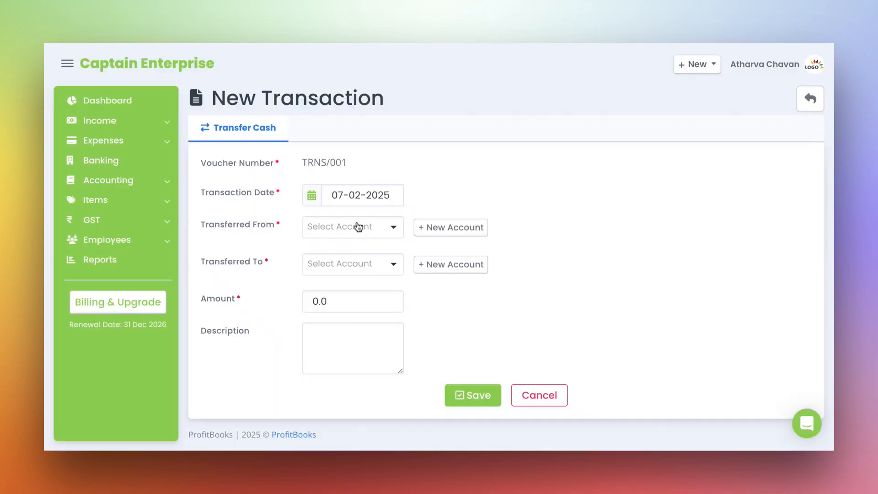
left_click(358, 226)
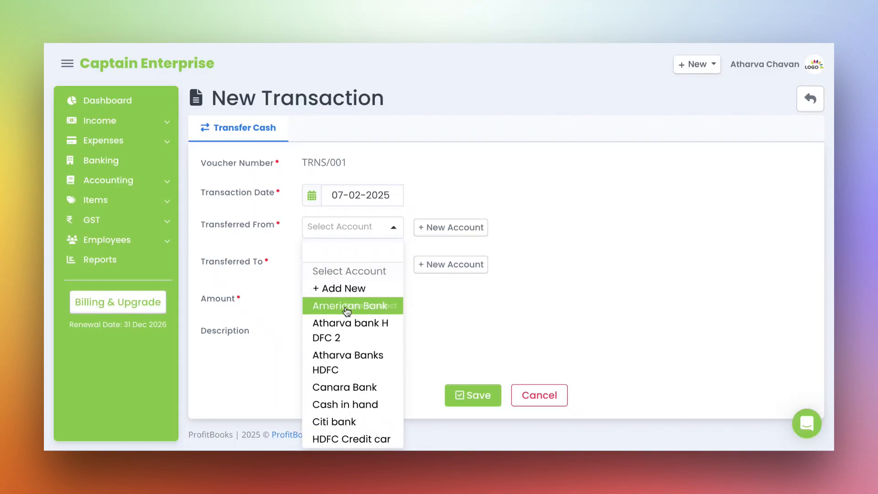
scroll(345, 309, "down", 3)
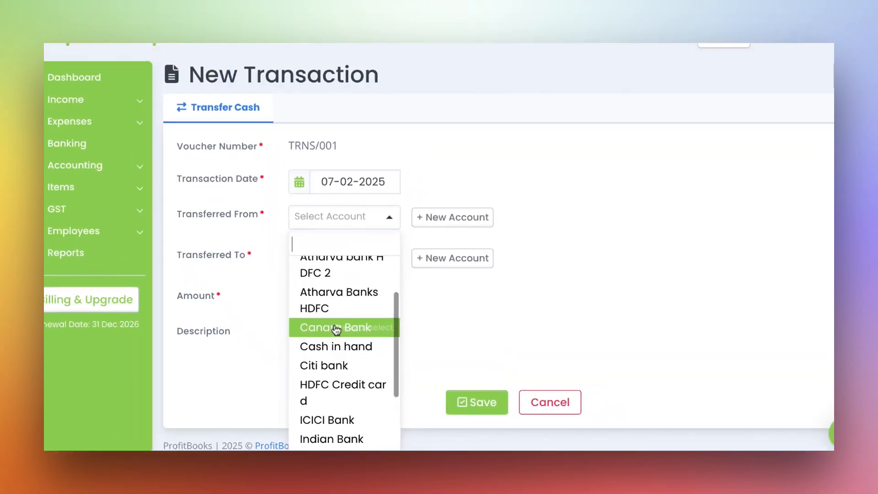
left_click(322, 298)
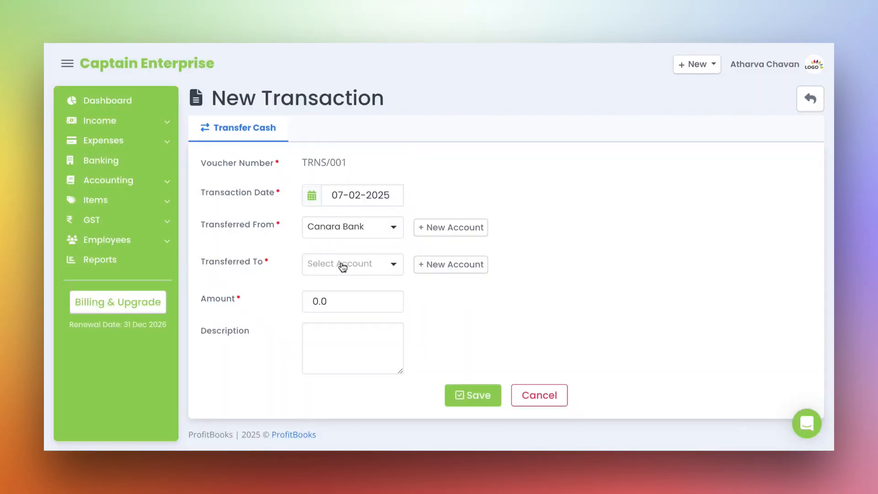
left_click(343, 266)
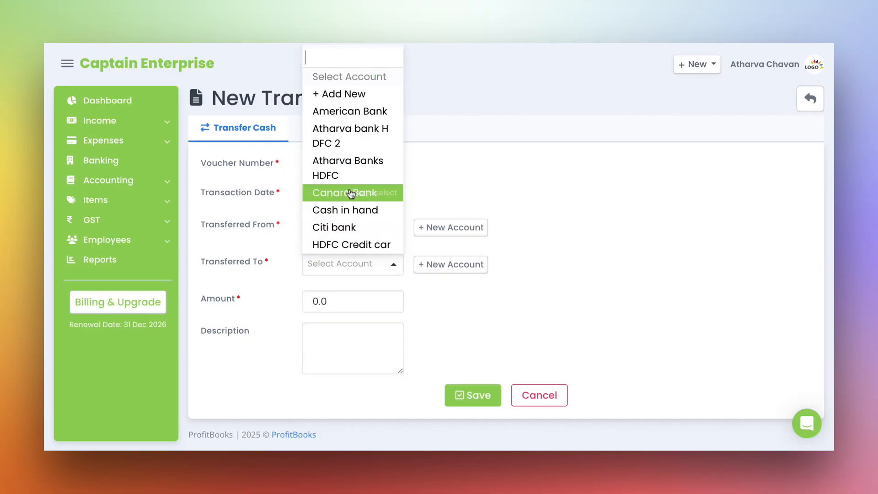
scroll(350, 194, "down", 1)
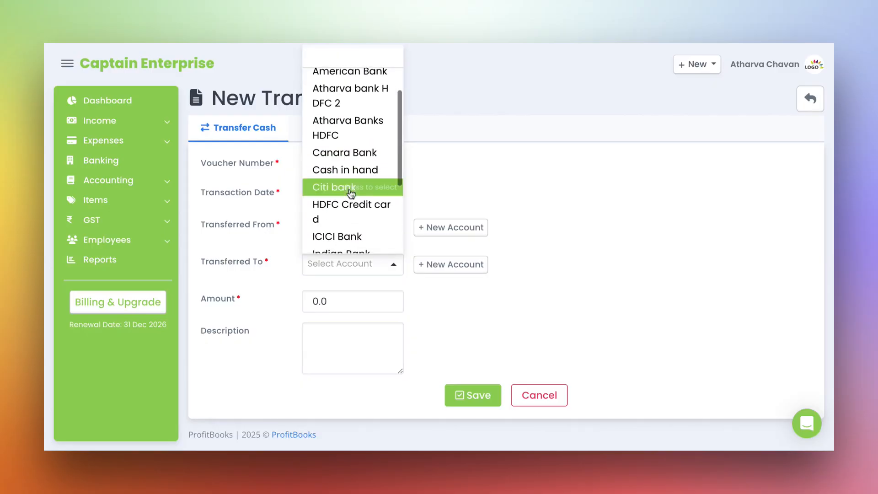
left_click(351, 189)
- Set the transfer amount to 1000 with the description "test" and save the transaction
left_click(333, 299)
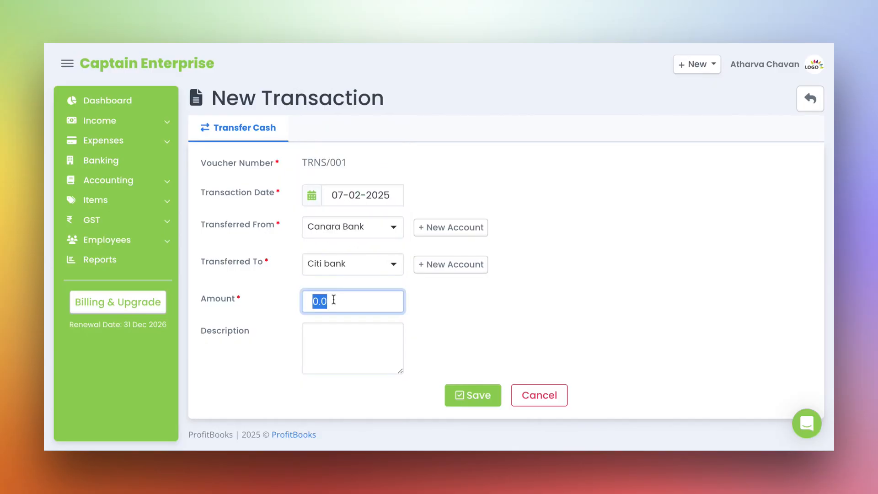
type("1000")
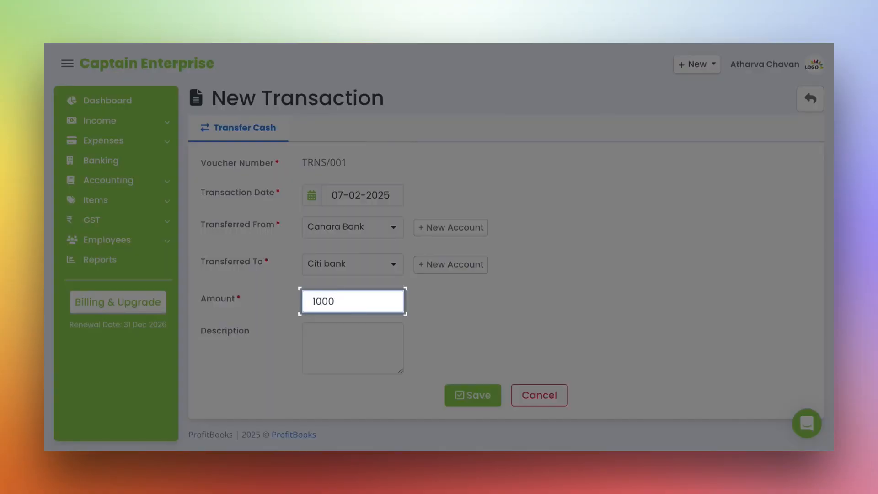
left_click(318, 355)
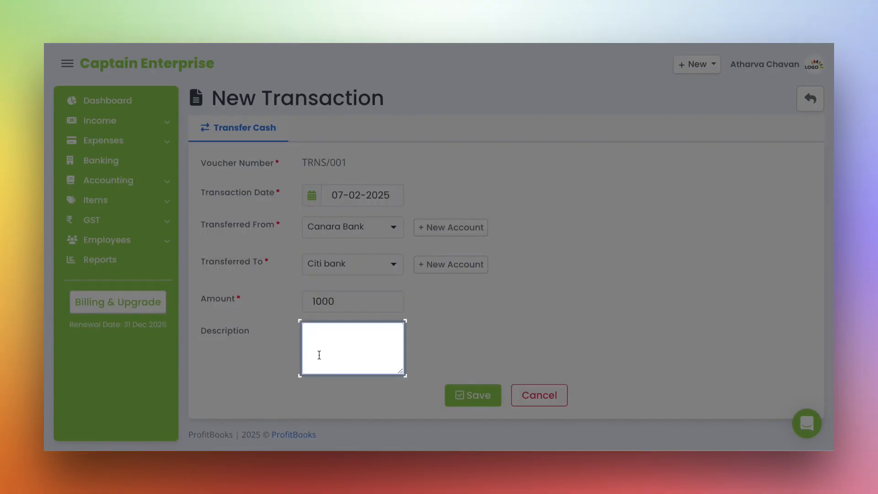
type("test")
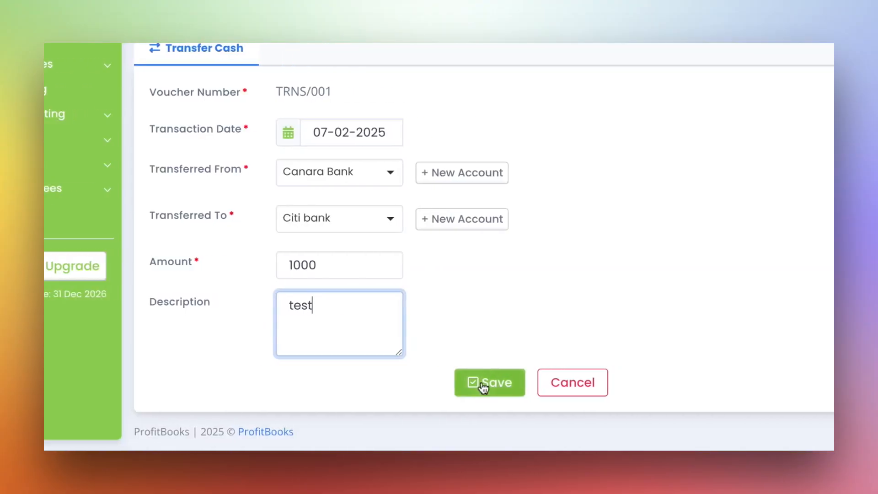
left_click(577, 382)
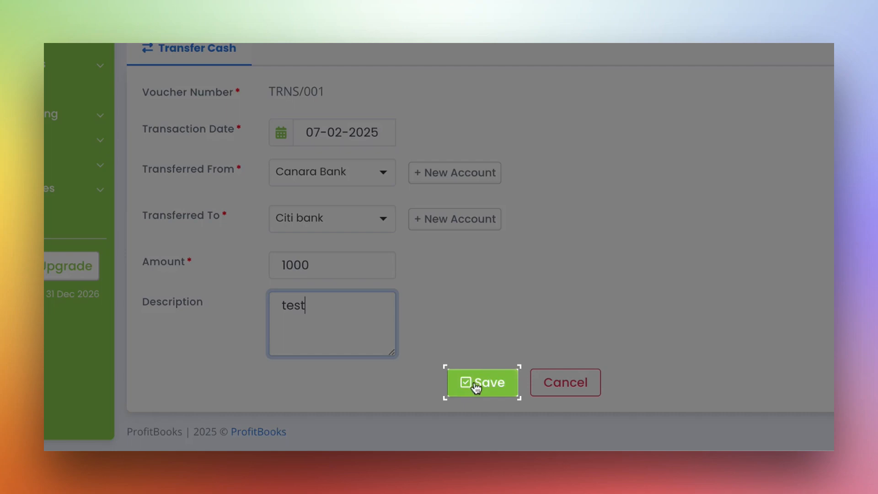
left_click(476, 388)
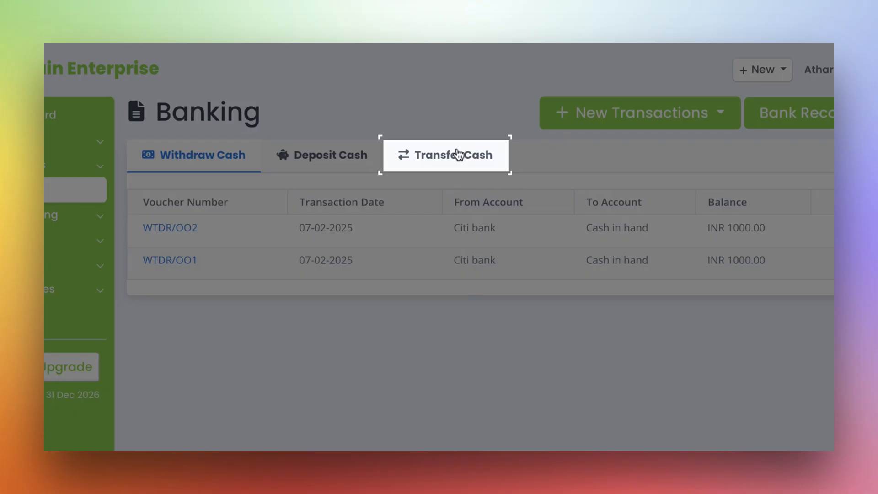
- Open the details of the newly saved voucher from the list of transfer transactions
left_click(459, 154)
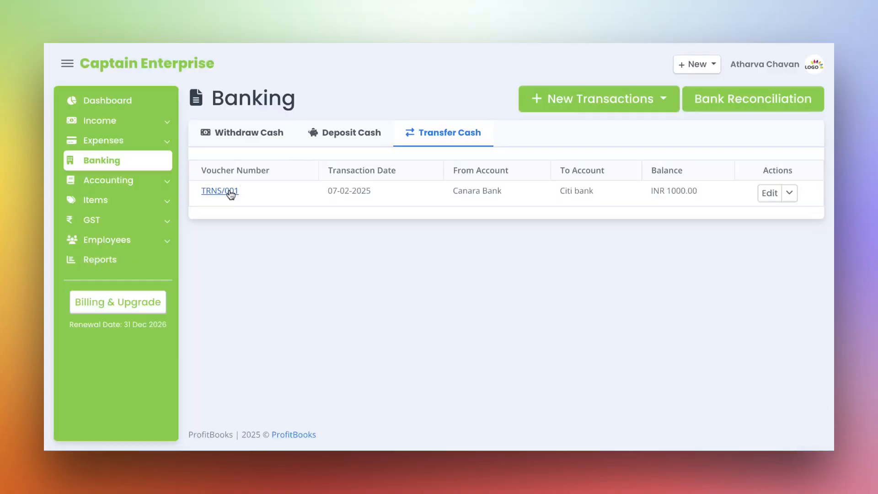
left_click(220, 190)
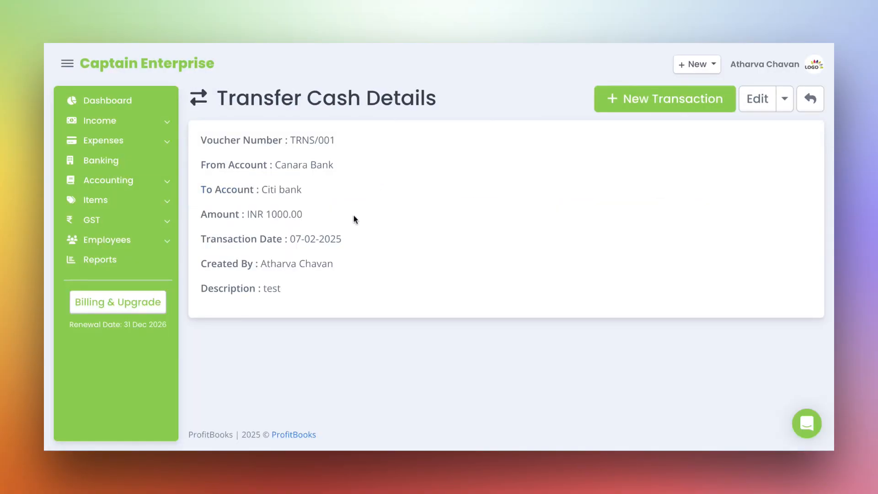